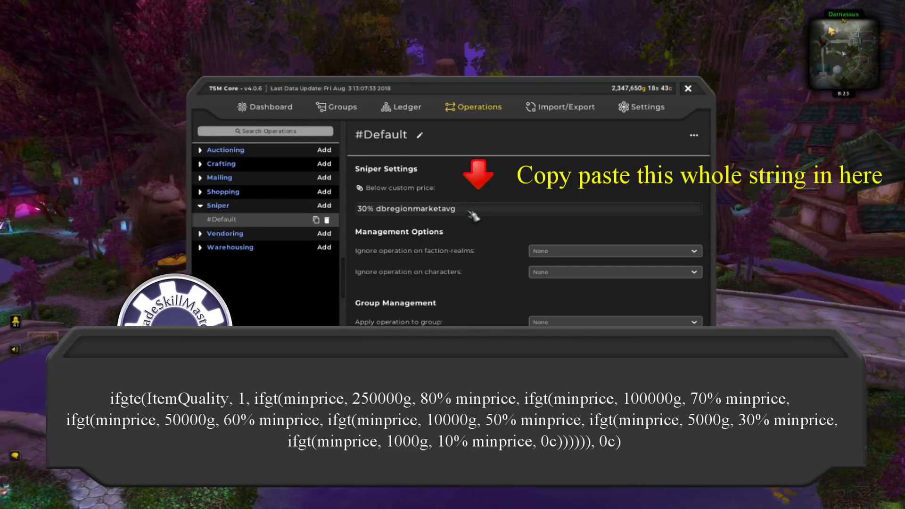
# Step: Replace the #Default sniper below-custom-price 30% dbregionmarketavg value with the pasted tiered minprice formula
pyautogui.click(469, 212)
pyautogui.press('BackSpace')
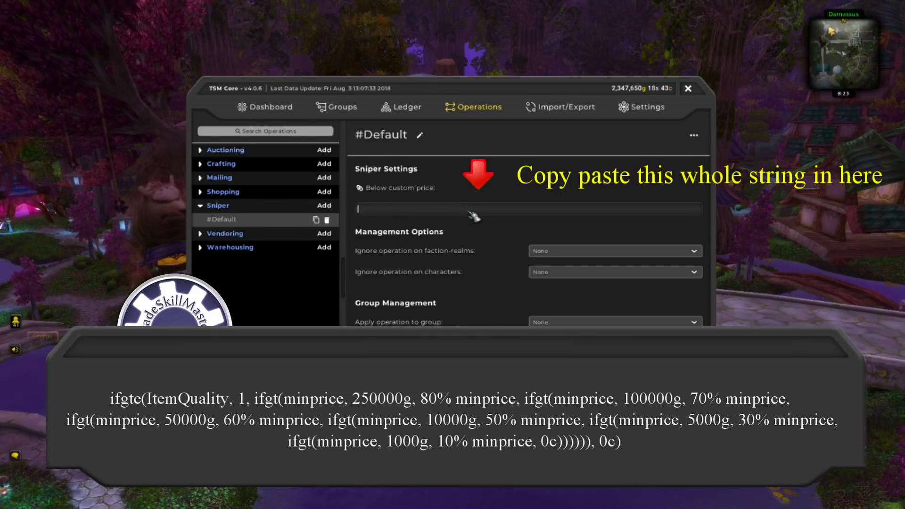
pyautogui.write('ifgte(ItemQuality, 1, ifgt(minprice, 250000g, 80% minprice, ifgt(minprice, 100000g, 70% minprice, ifgt(minprice, 50000g, 60% minprice, ifgt(minprice, 10000g, 50% minprice, ifgt(minprice, 5000g, 30% minprice, ifgt(minprice, 1000g, 10% minprice, 0c)))))), 0c)')
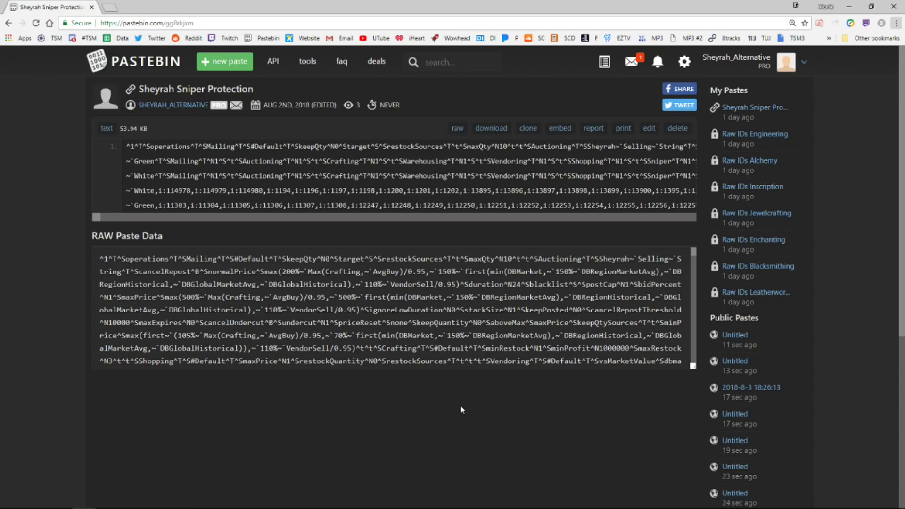
# Step: Select the whole raw sniper protection import string in Pastebin's RAW Paste Data box
pyautogui.click(443, 330)
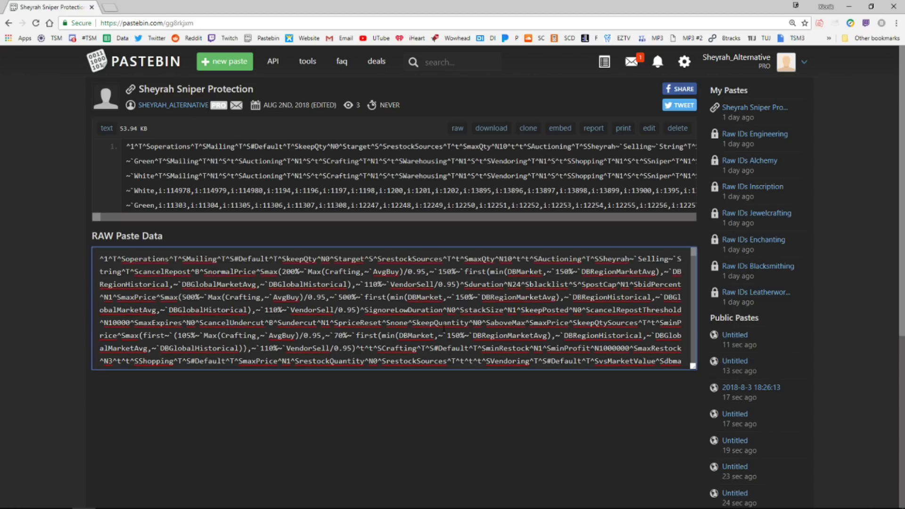
pyautogui.hotkey('ctrl', 'a')
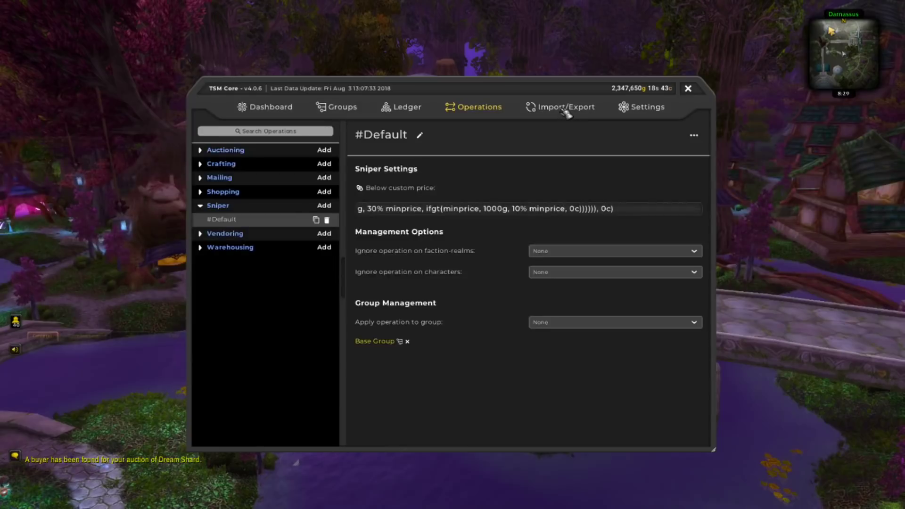
# Step: Paste the sniper protection string into Import/Export and confirm importing 6066 items and 7 operations
pyautogui.click(566, 109)
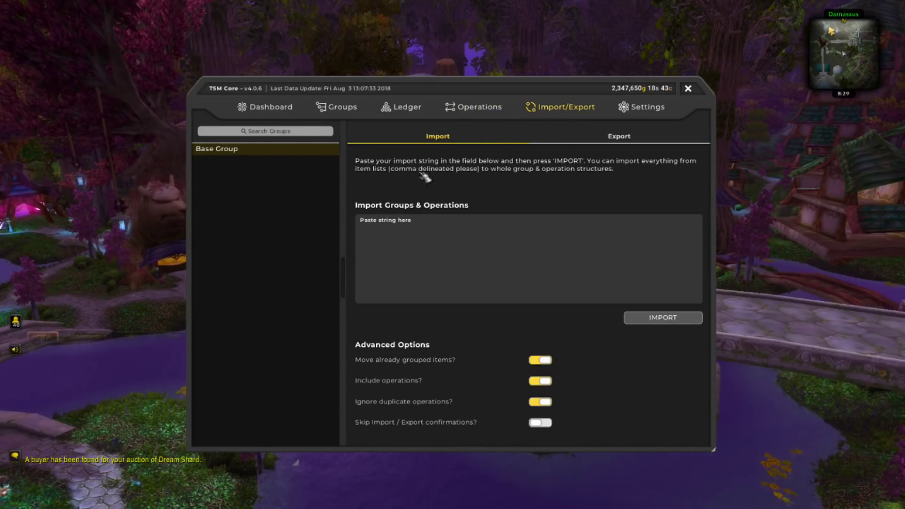
pyautogui.click(386, 228)
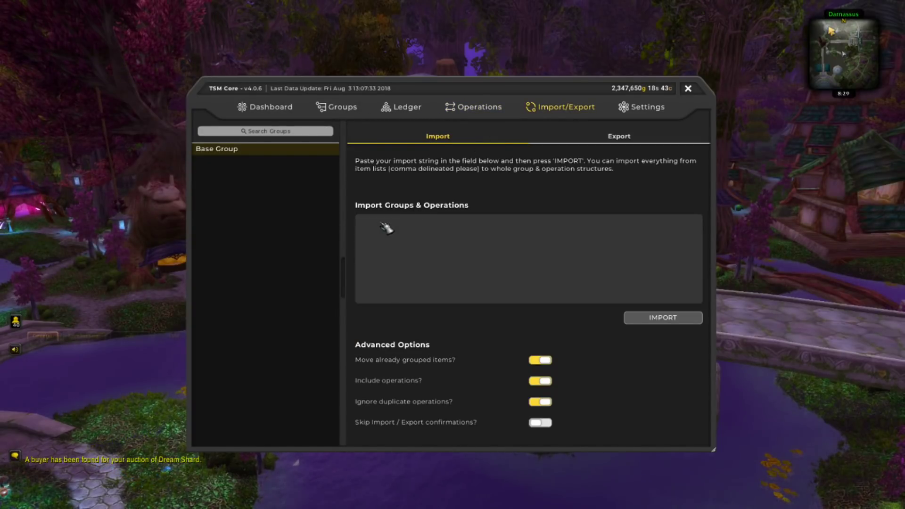
pyautogui.hotkey('ctrl', 'v')
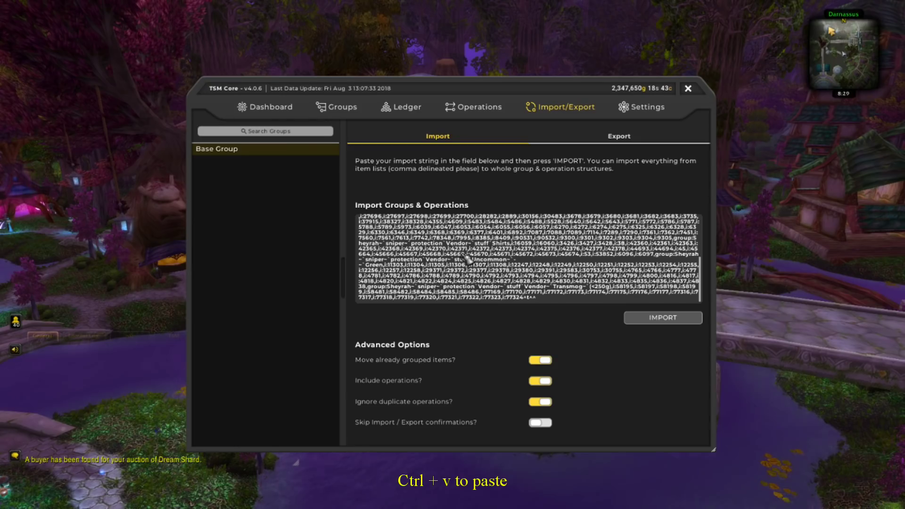
pyautogui.click(665, 321)
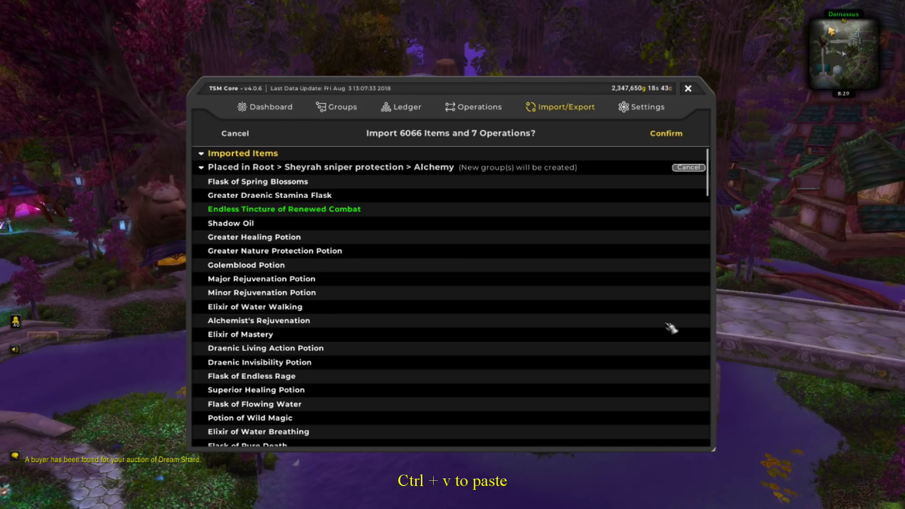
pyautogui.click(669, 135)
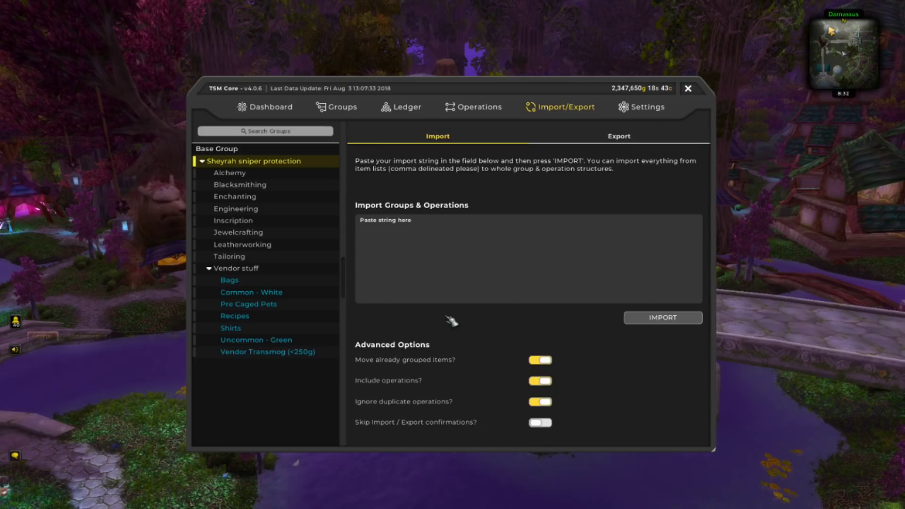
# Step: Open the Crafting Sniper operation settings from the imported sniper protection group's operations
pyautogui.click(341, 108)
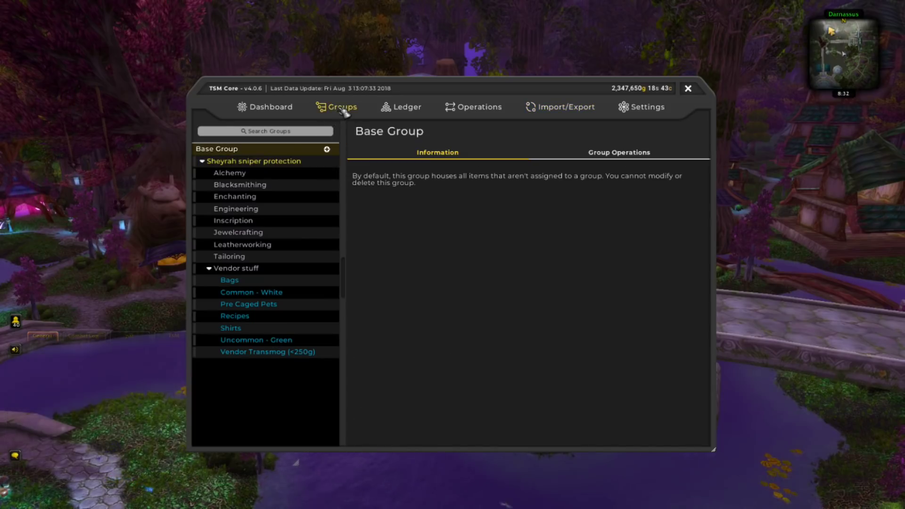
pyautogui.click(299, 162)
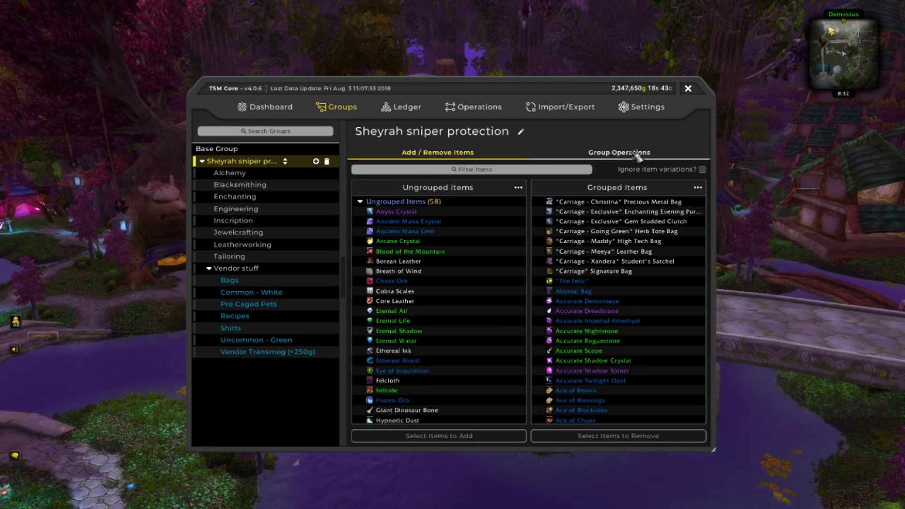
pyautogui.click(642, 152)
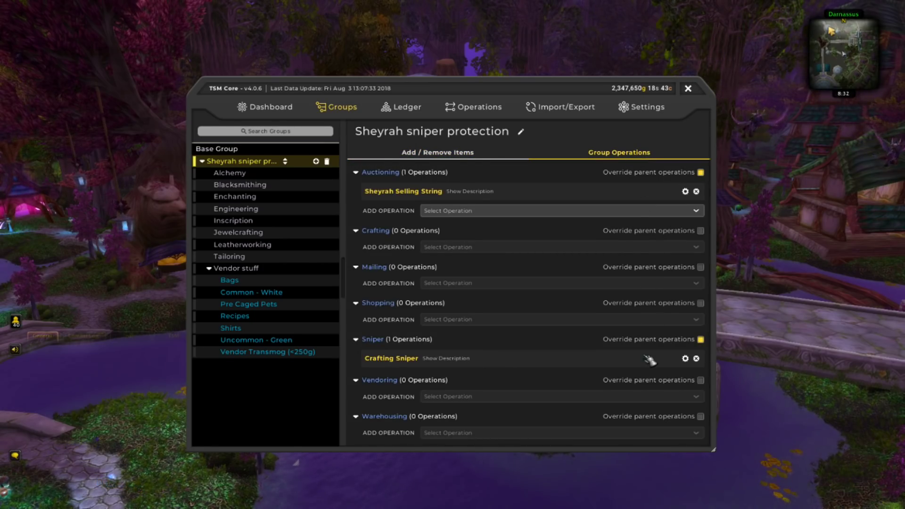
pyautogui.click(686, 360)
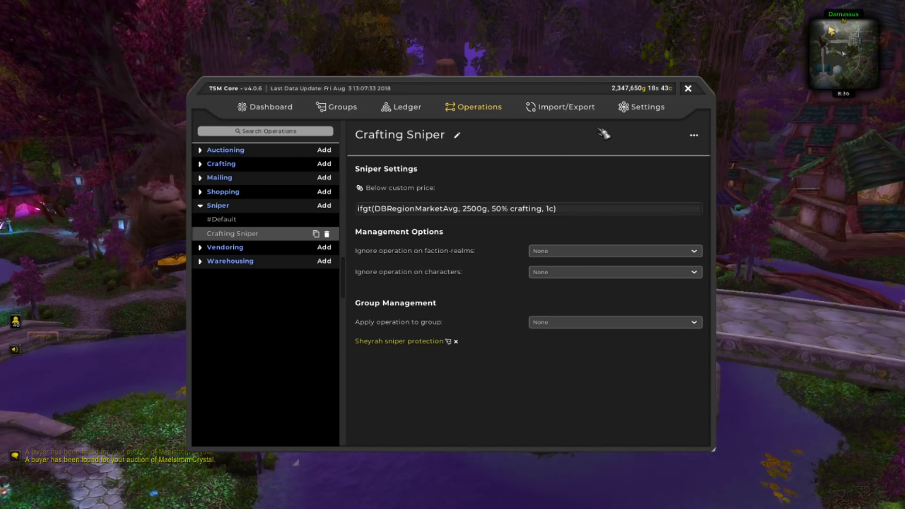
# Step: Enable the minprice custom source and realm historical price in tooltip value sources
pyautogui.click(644, 110)
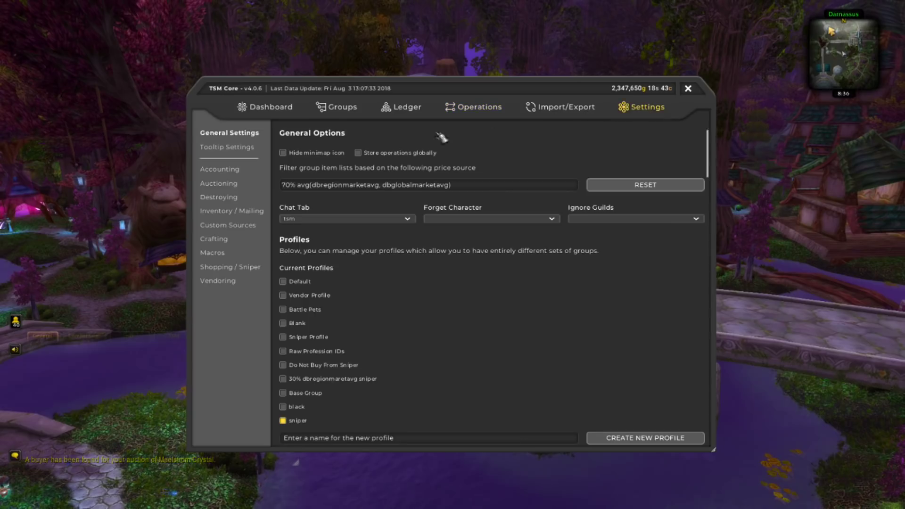
pyautogui.click(229, 149)
pyautogui.click(231, 173)
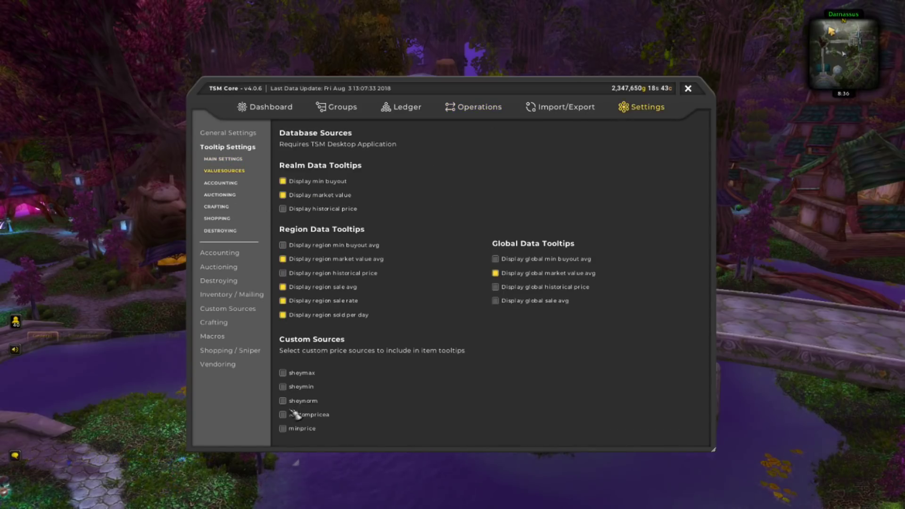
pyautogui.click(283, 428)
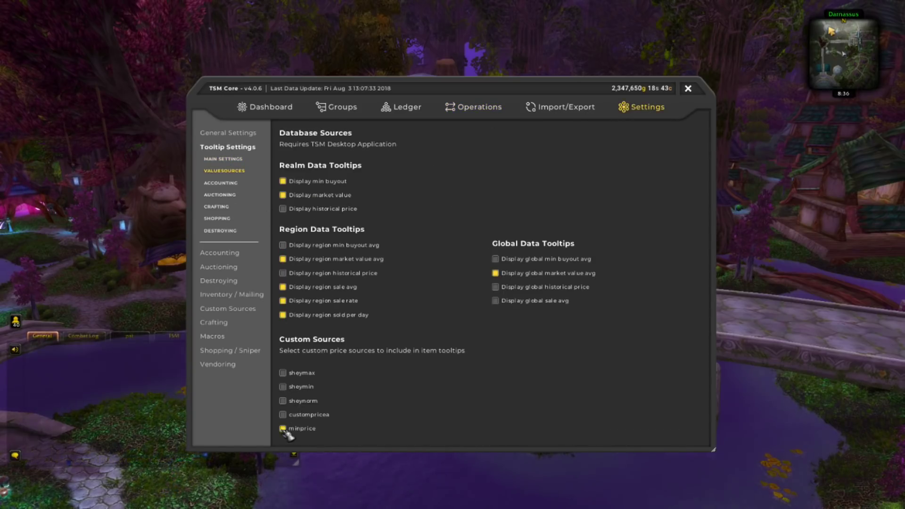
pyautogui.click(285, 210)
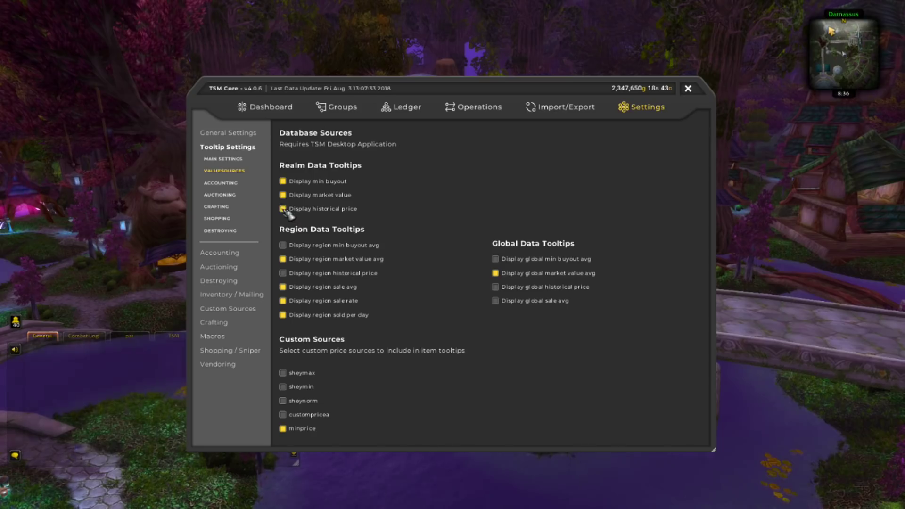
pyautogui.click(236, 195)
# Step: Turn on Display auctioning values in item tooltips
pyautogui.click(285, 170)
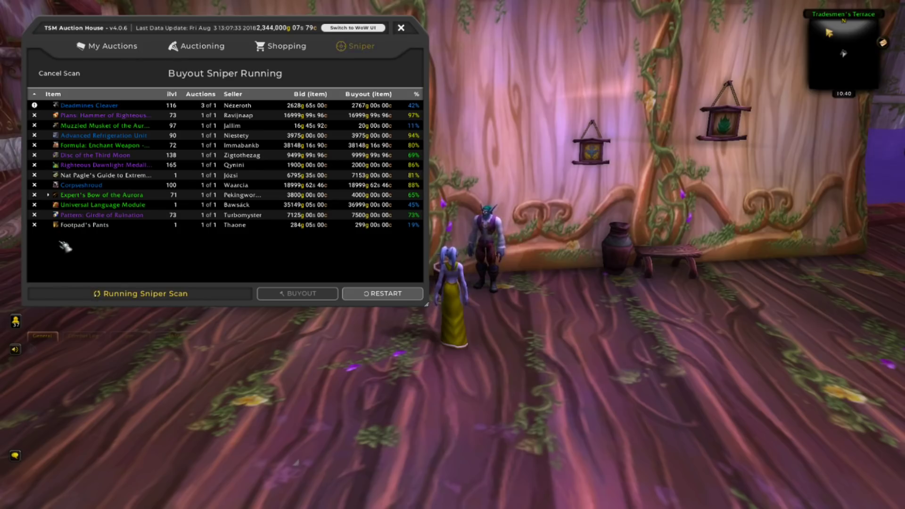
# Step: Remove Footpad's Pants and Pattern: Girdle of Ruination from the sniper results and restart the scan
pyautogui.click(34, 225)
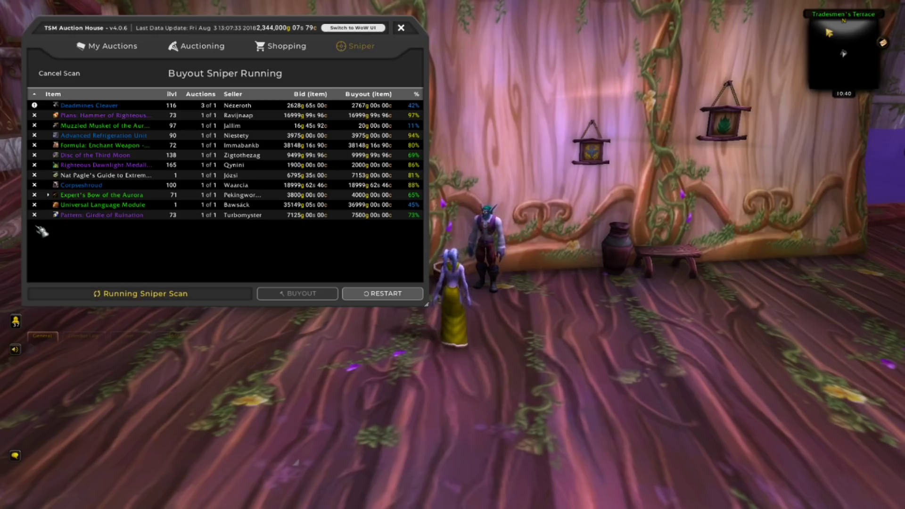
pyautogui.click(35, 217)
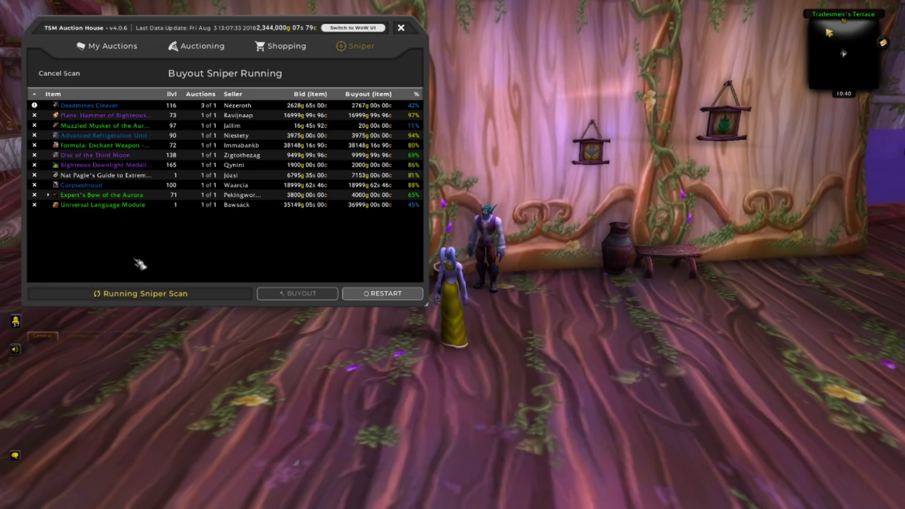
pyautogui.click(362, 292)
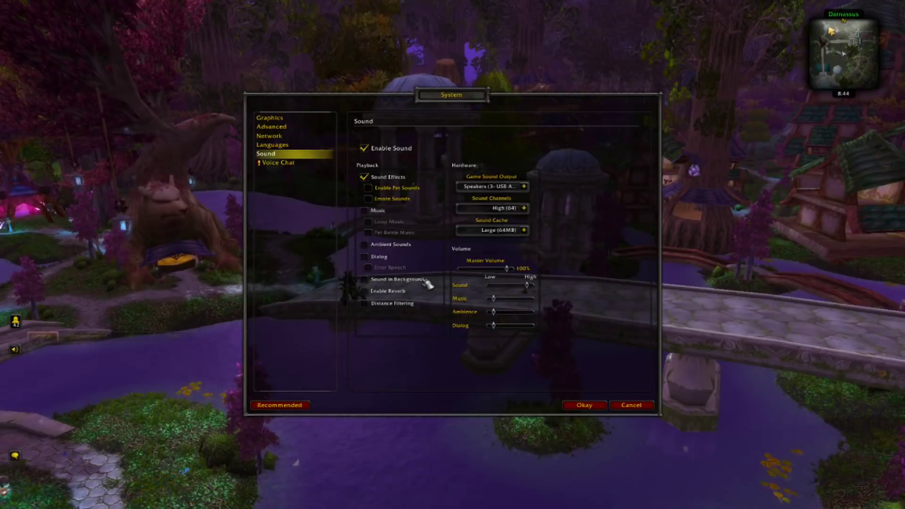
# Step: Enable Sound in Background and set the sniper's found-auction sound to Cash Register
pyautogui.click(424, 280)
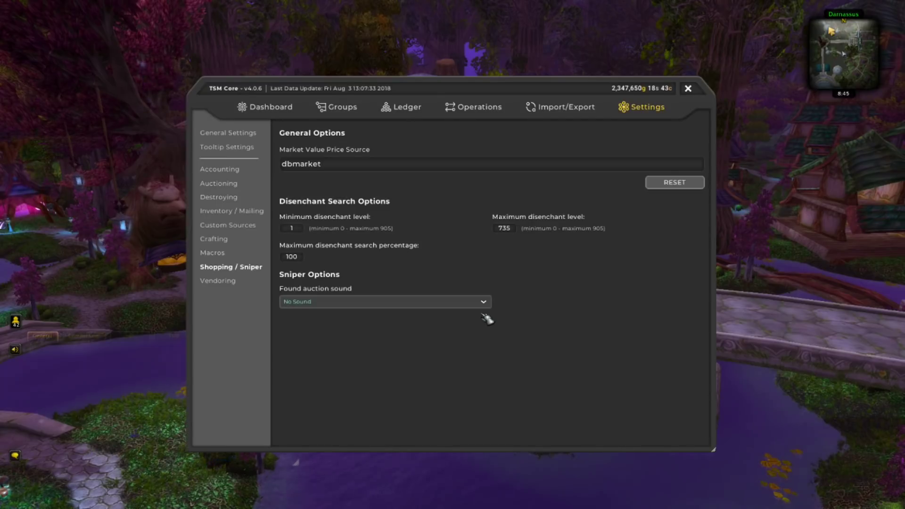
pyautogui.click(485, 304)
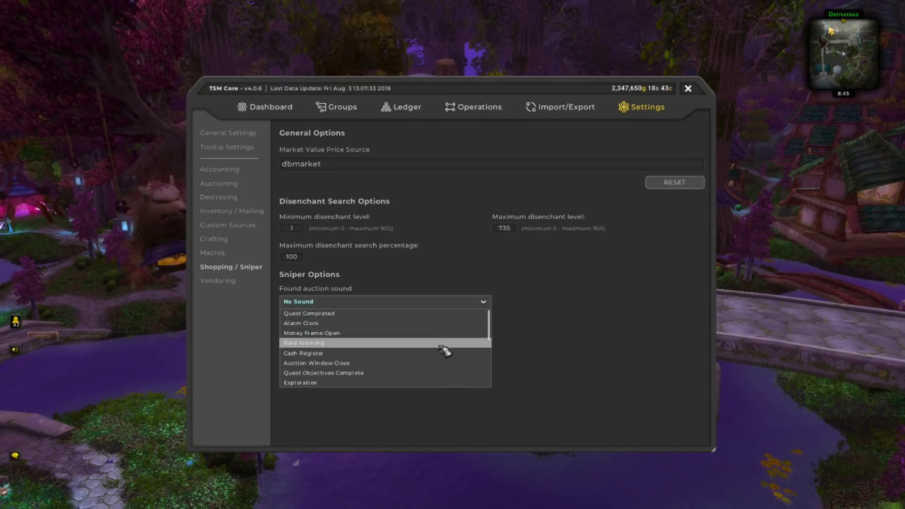
pyautogui.click(446, 354)
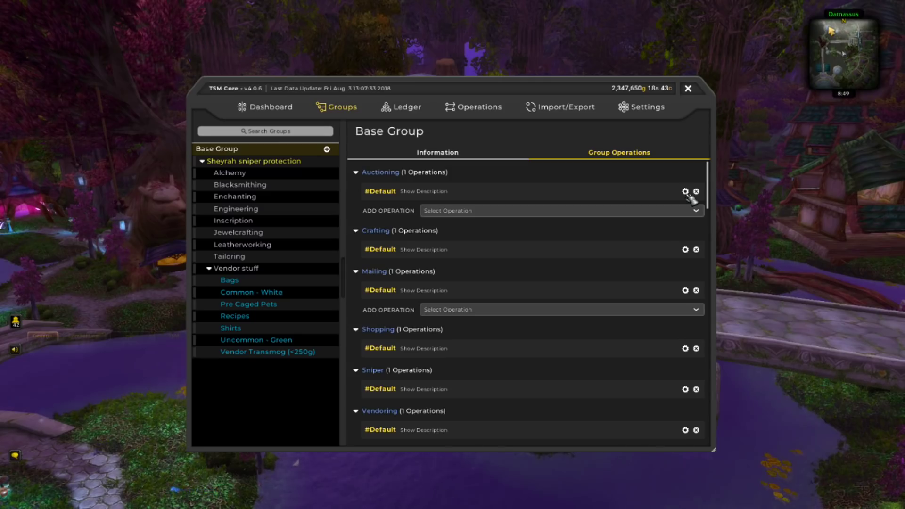
# Step: In the Auctioning #Default Posting settings, paste the DBGlobalMarketAvg formula as the minimum price
pyautogui.click(686, 192)
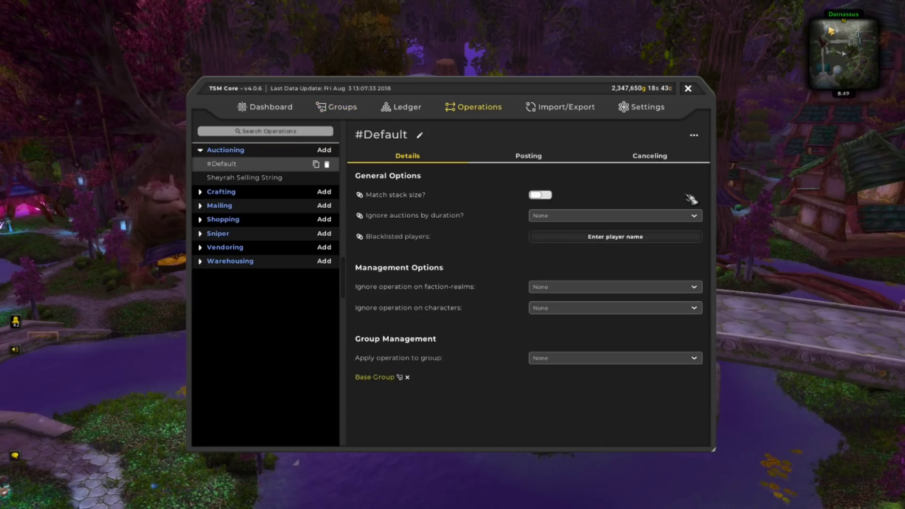
pyautogui.click(528, 156)
pyautogui.scroll(-5, 551, 224)
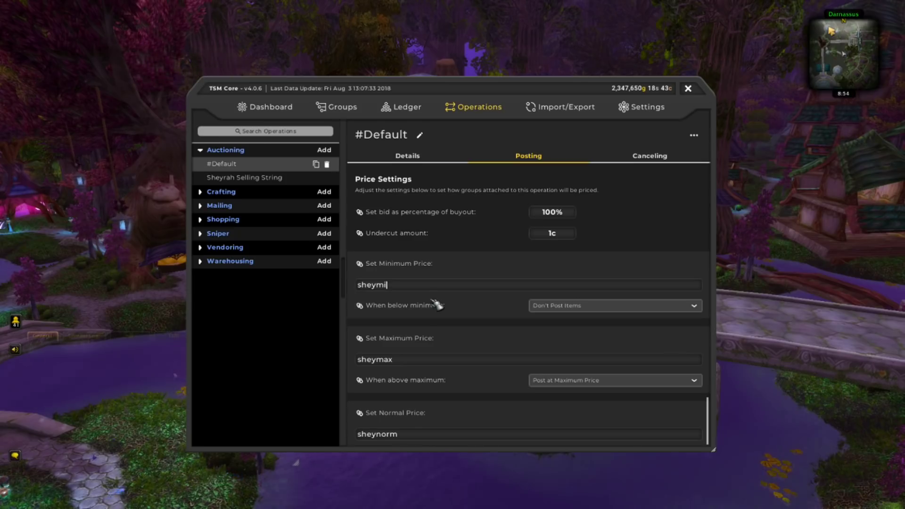
pyautogui.press('BackSpace')
pyautogui.press('BackSpace')
pyautogui.press('BackSpace')
pyautogui.press('BackSpace')
pyautogui.press('BackSpace')
pyautogui.press('BackSpace')
pyautogui.press('BackSpace')
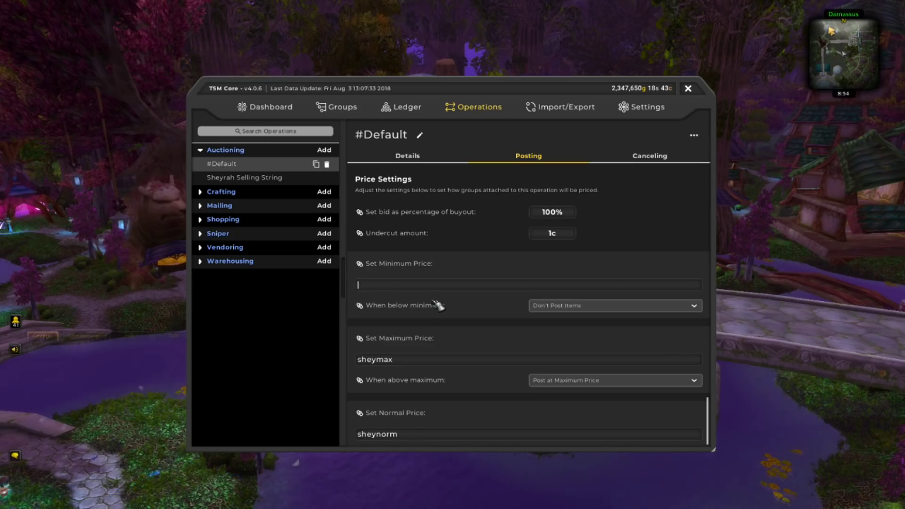
pyautogui.hotkey('ctrl', 'v')
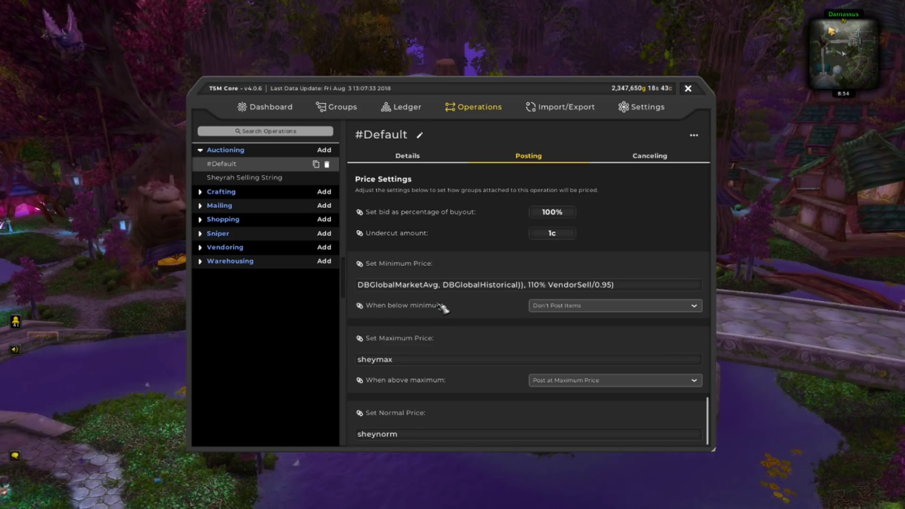
# Step: Paste the same DBGlobalMarketAvg formula as the normal and maximum prices
pyautogui.click(414, 438)
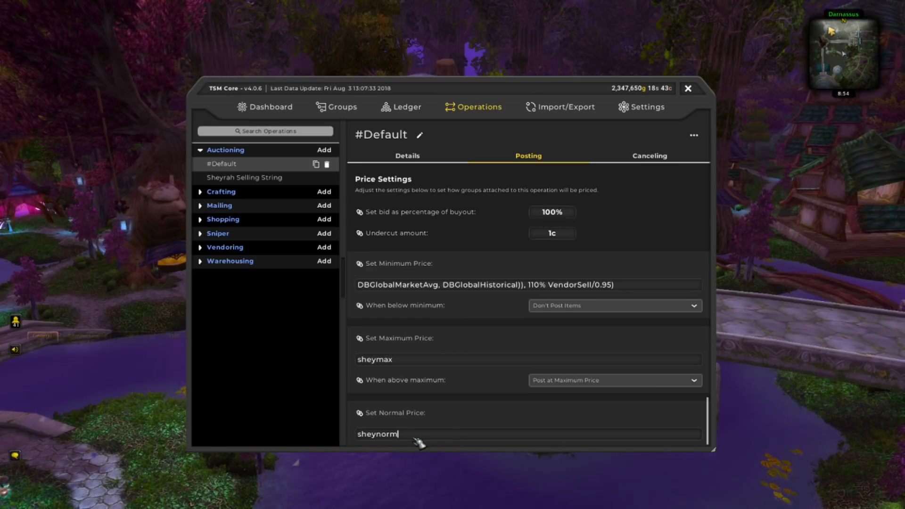
pyautogui.press('BackSpace')
pyautogui.press('BackSpace')
pyautogui.press('BackSpace')
pyautogui.press('BackSpace')
pyautogui.press('BackSpace')
pyautogui.press('BackSpace')
pyautogui.press('BackSpace')
pyautogui.press('BackSpace')
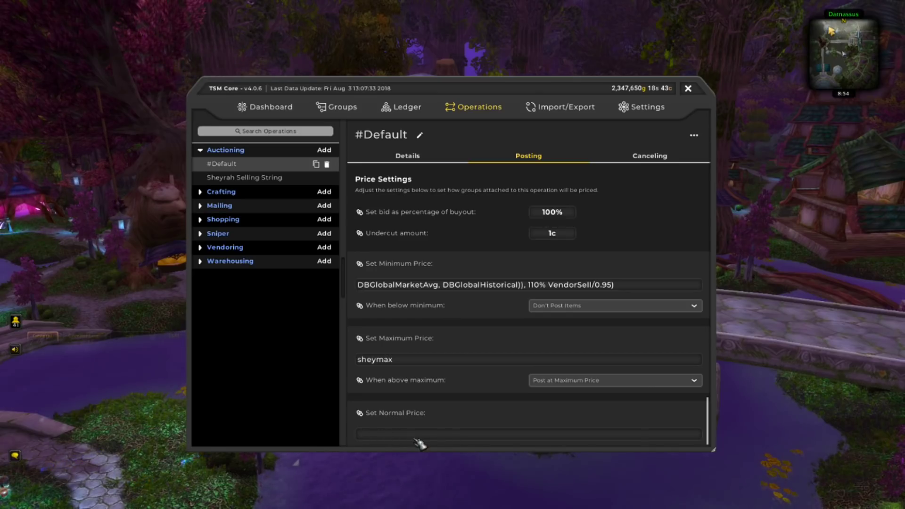
pyautogui.write('DBGlobalMarketAvg, DBGlobalHistorical), 110% VendorSell/0.95)')
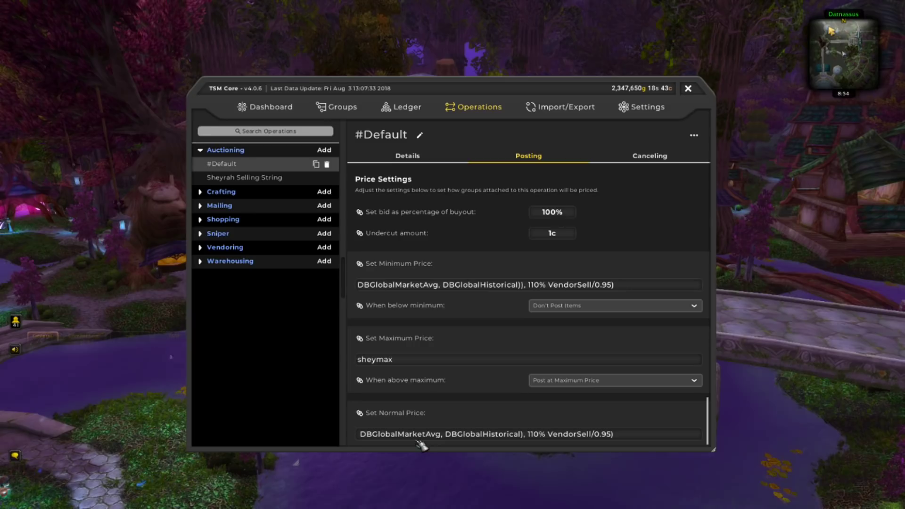
pyautogui.click(404, 361)
pyautogui.press('BackSpace')
pyautogui.press('BackSpace')
pyautogui.press('BackSpace')
pyautogui.press('BackSpace')
pyautogui.press('BackSpace')
pyautogui.press('BackSpace')
pyautogui.press('BackSpace')
pyautogui.hotkey('ctrl', 'v')
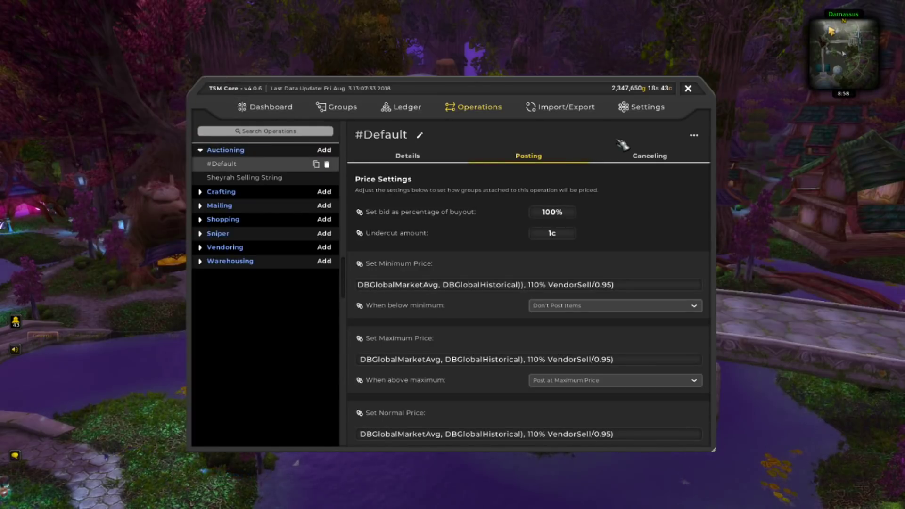
# Step: Update the existing TSM macro so the bound buttons fire on scroll wheel up and down
pyautogui.click(647, 111)
pyautogui.click(245, 255)
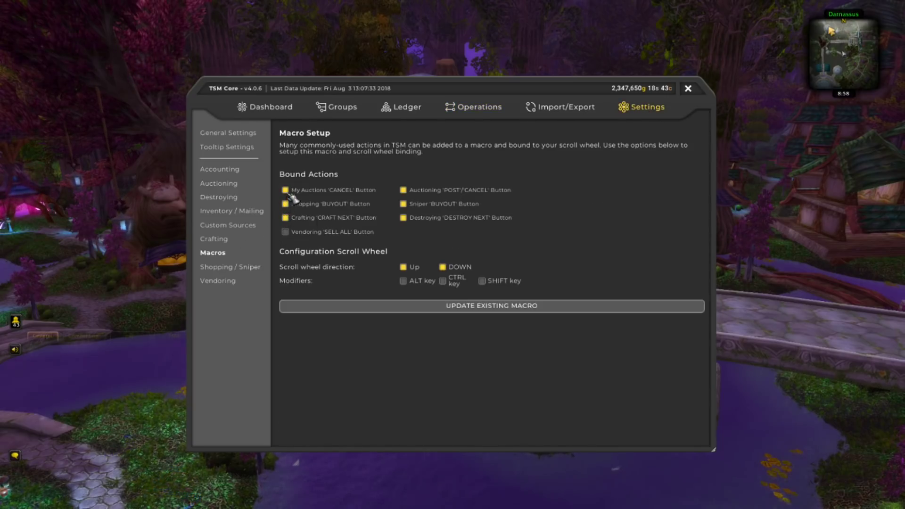
pyautogui.click(495, 307)
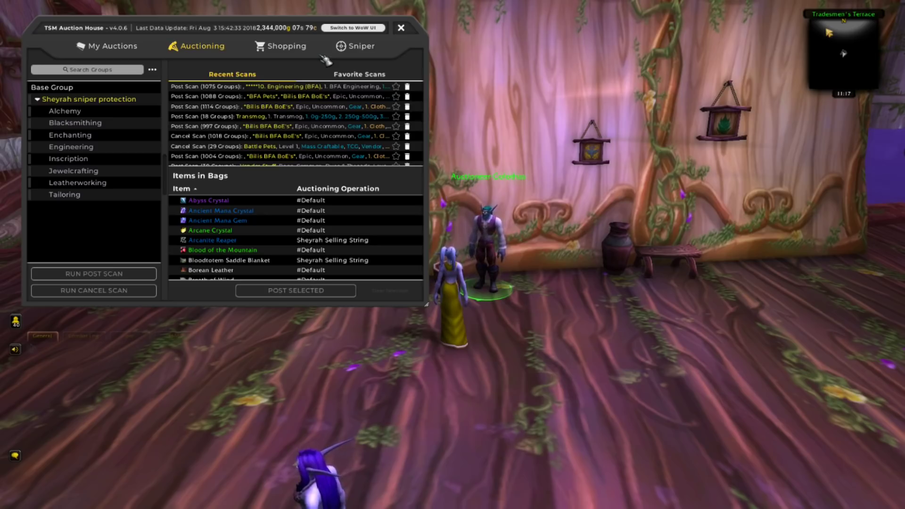
# Step: Run the Buyout Sniper and buy Vale Walker's Pendant of the Peerless for 88g, then inspect it
pyautogui.click(365, 52)
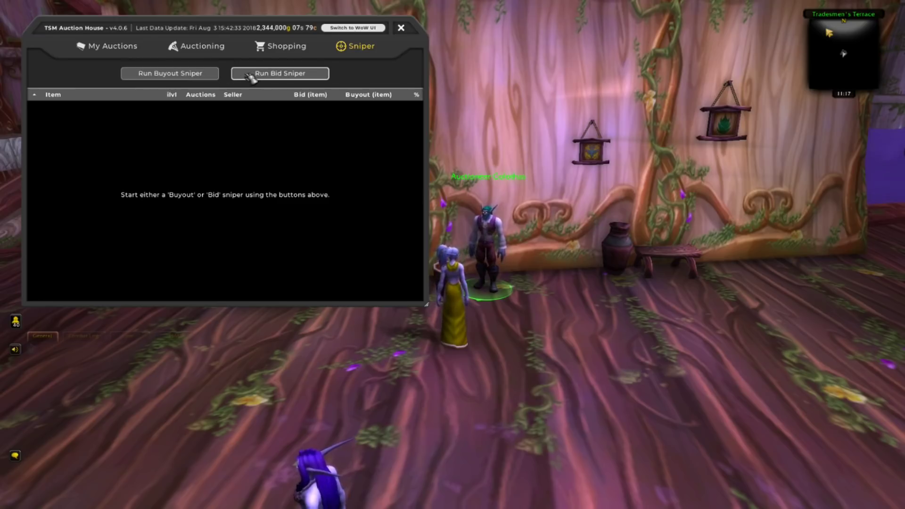
pyautogui.click(212, 76)
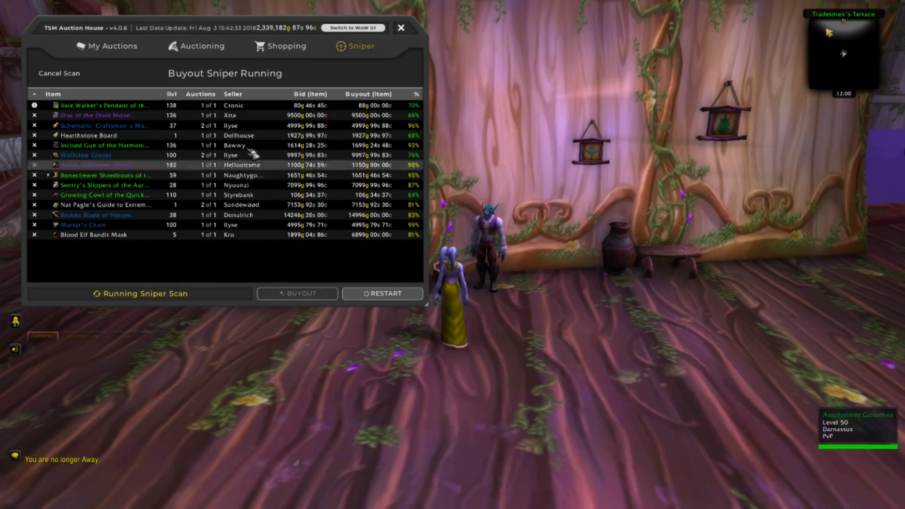
pyautogui.moveTo(137, 108)
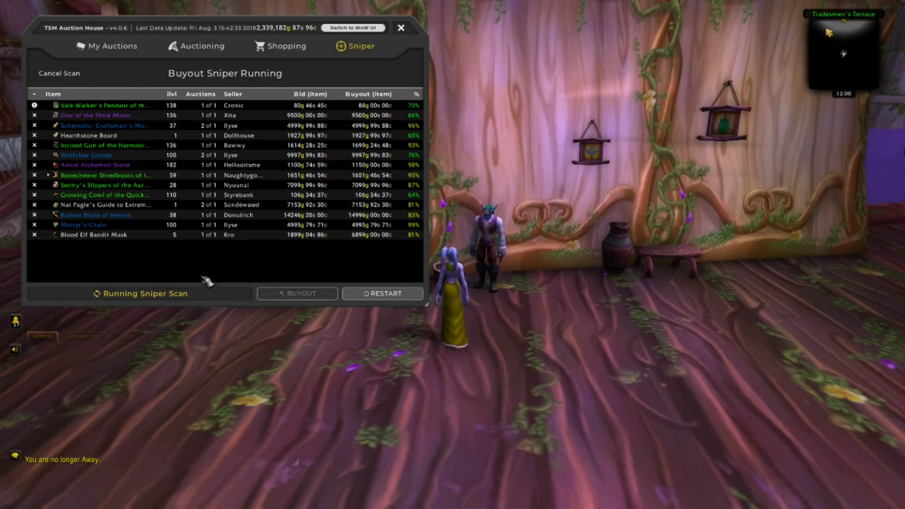
pyautogui.click(134, 108)
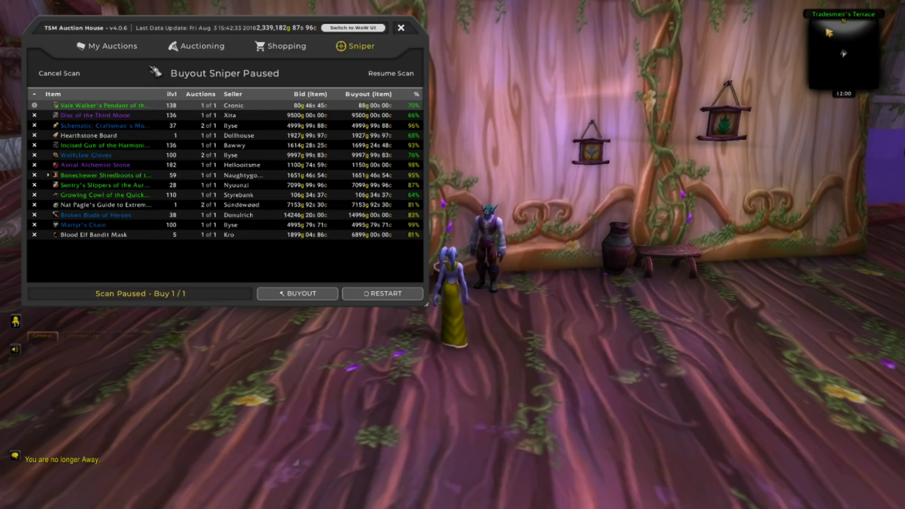
pyautogui.click(297, 293)
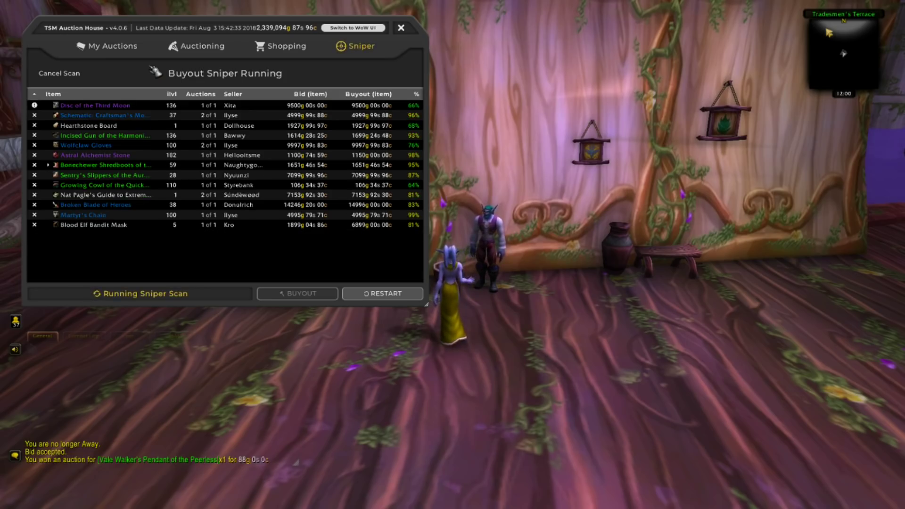
pyautogui.click(178, 460)
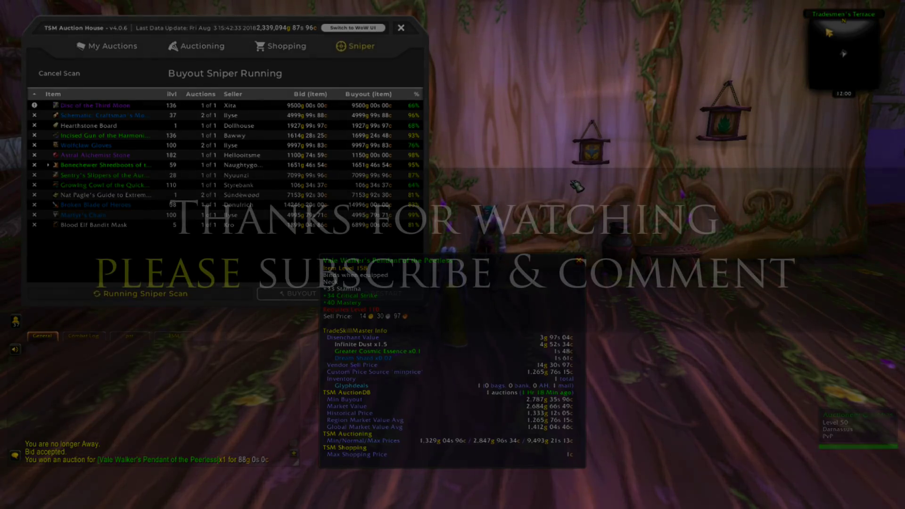
pyautogui.moveTo(137, 107)
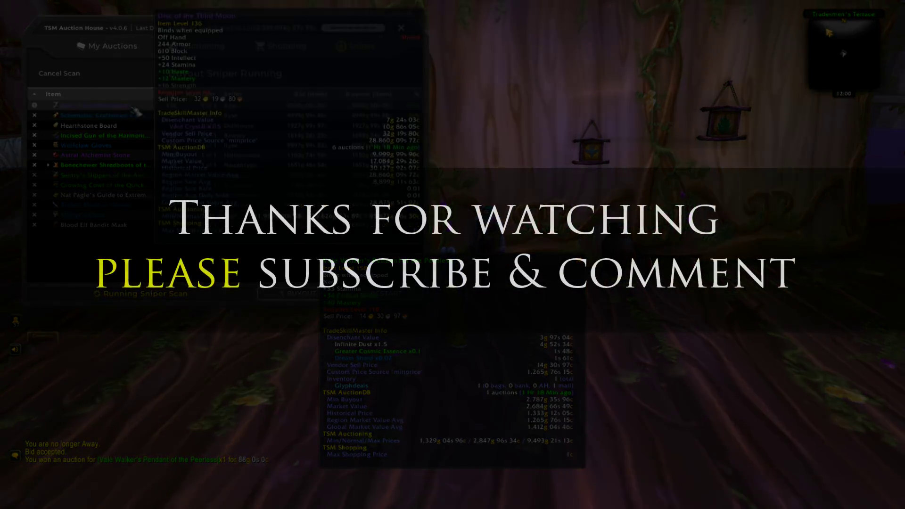